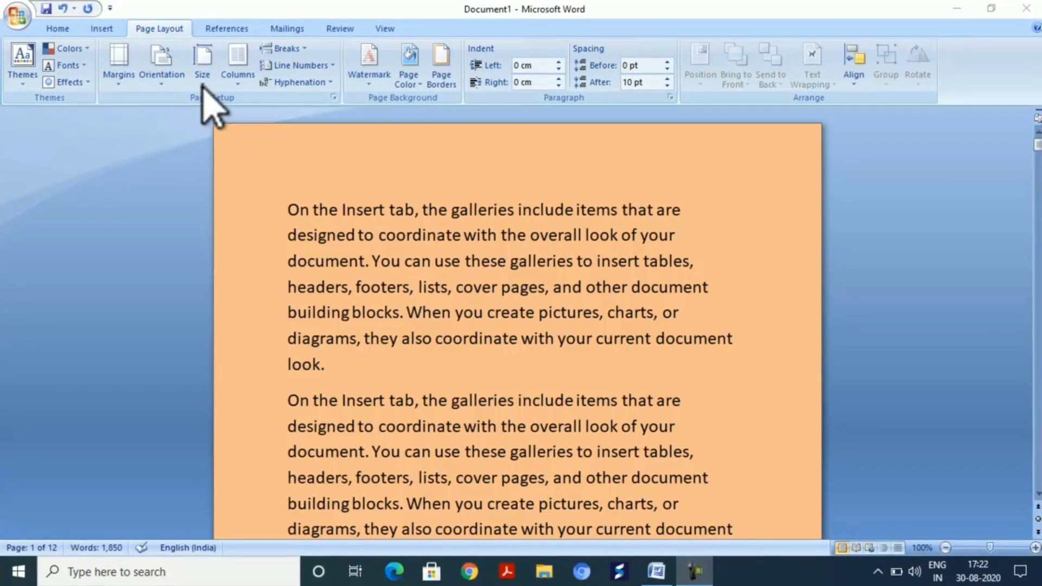
- Change the document's paper size to Letter and return it to A4
click(202, 84)
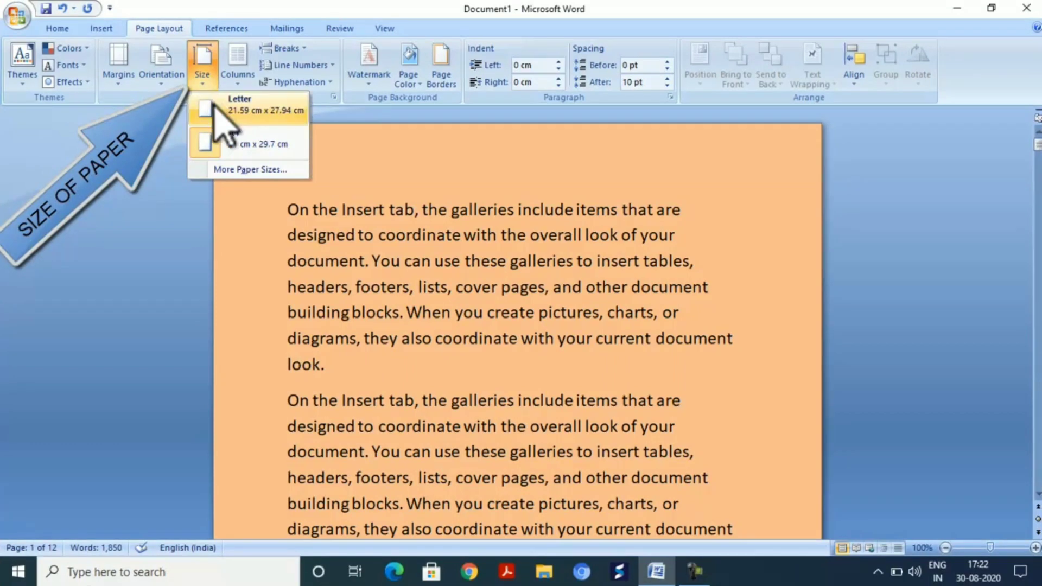
click(206, 105)
click(202, 81)
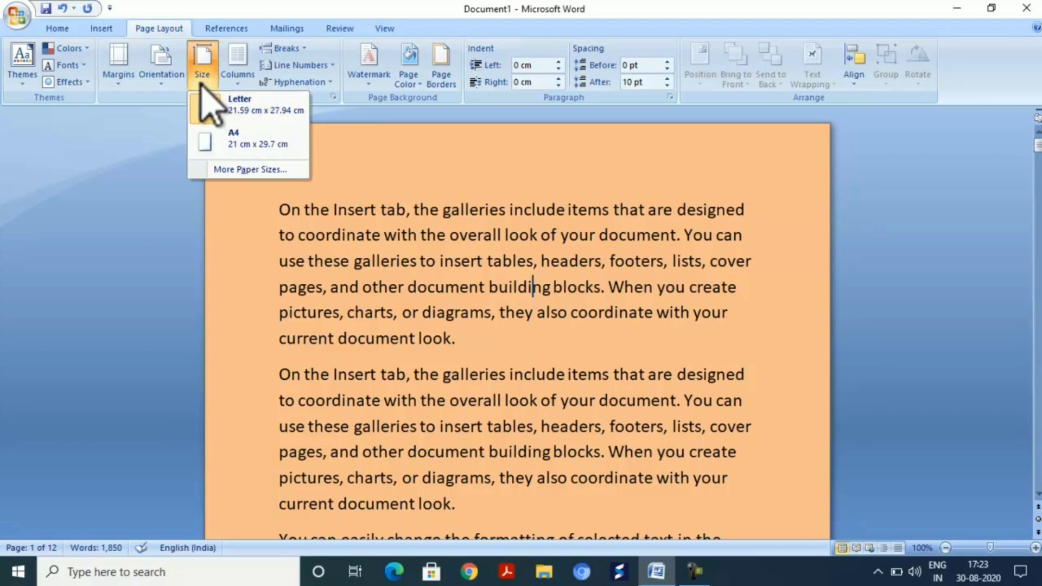
click(247, 144)
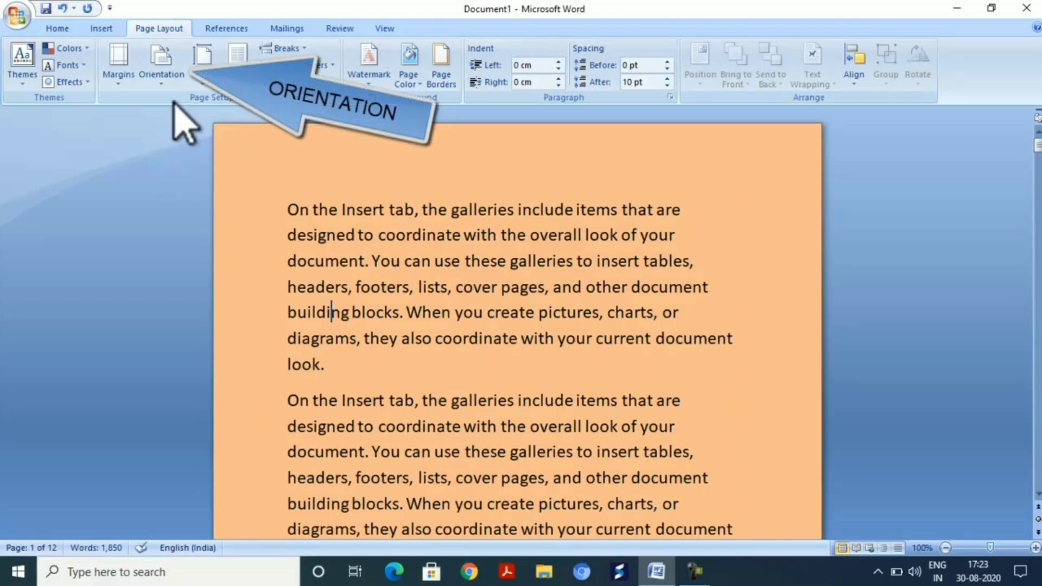
- Change the page orientation of the document to Landscape
click(167, 86)
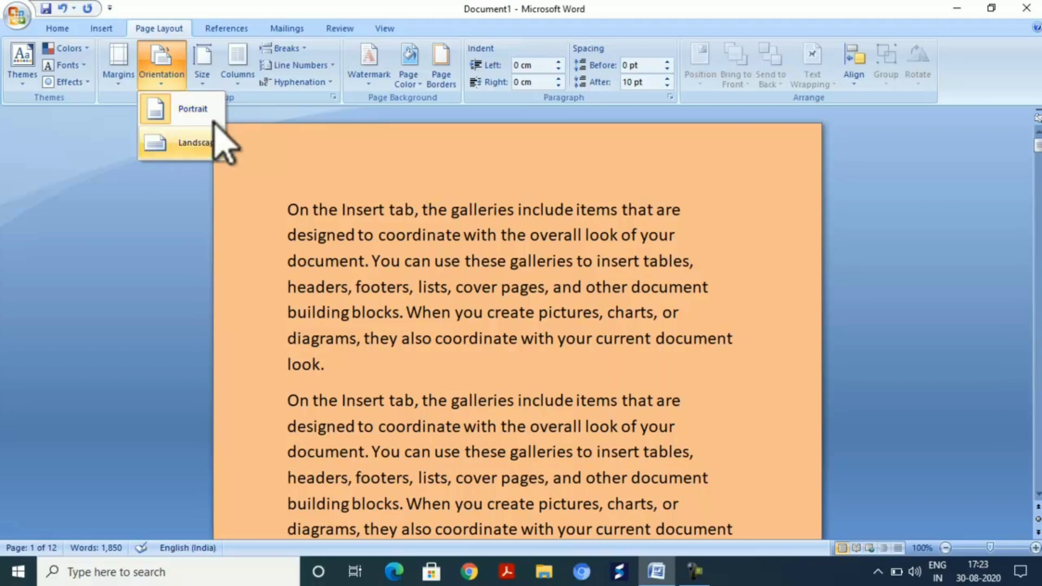
click(471, 231)
mouse_move(1038, 158)
mouse_down()
mouse_move(1038, 193)
mouse_move(1039, 142)
mouse_up()
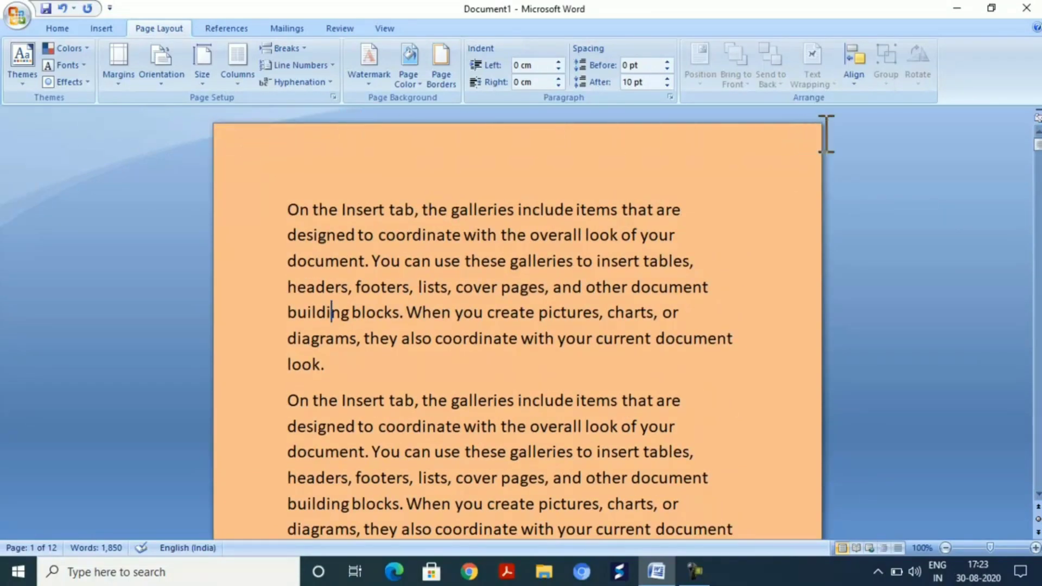
click(161, 84)
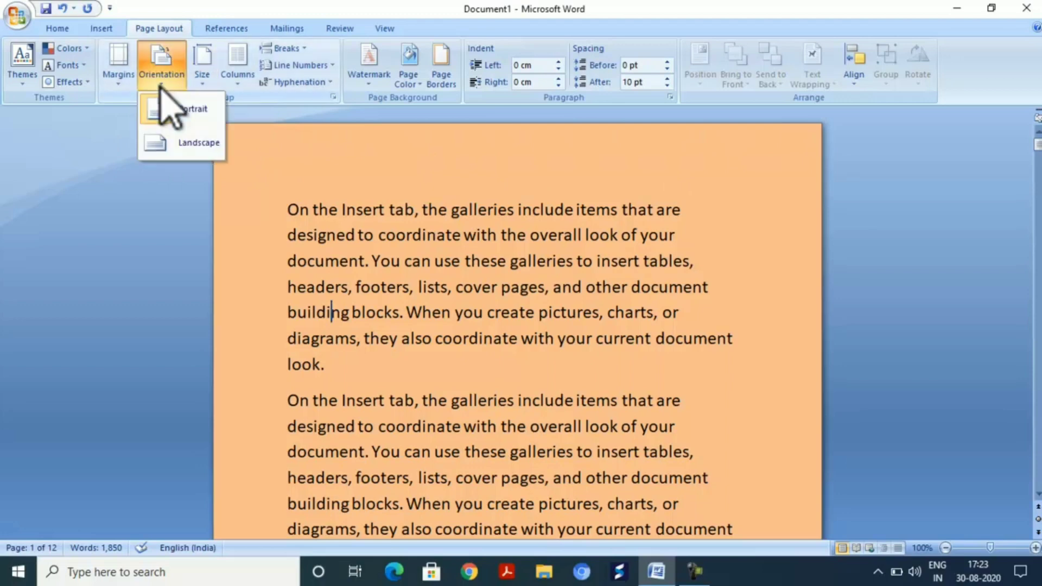
click(187, 144)
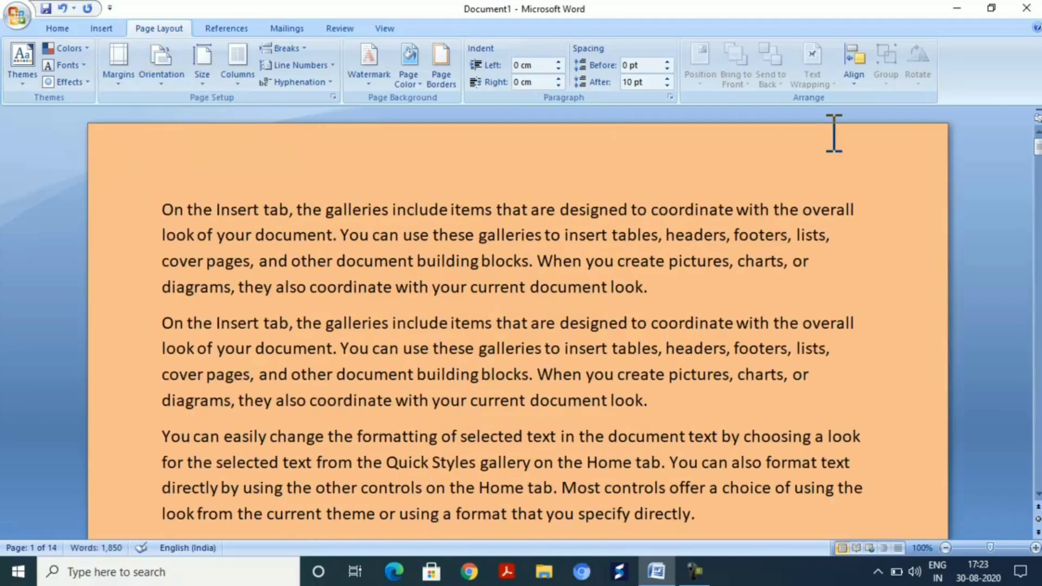
mouse_move(1038, 150)
mouse_down()
mouse_move(1038, 183)
mouse_move(1037, 149)
mouse_up()
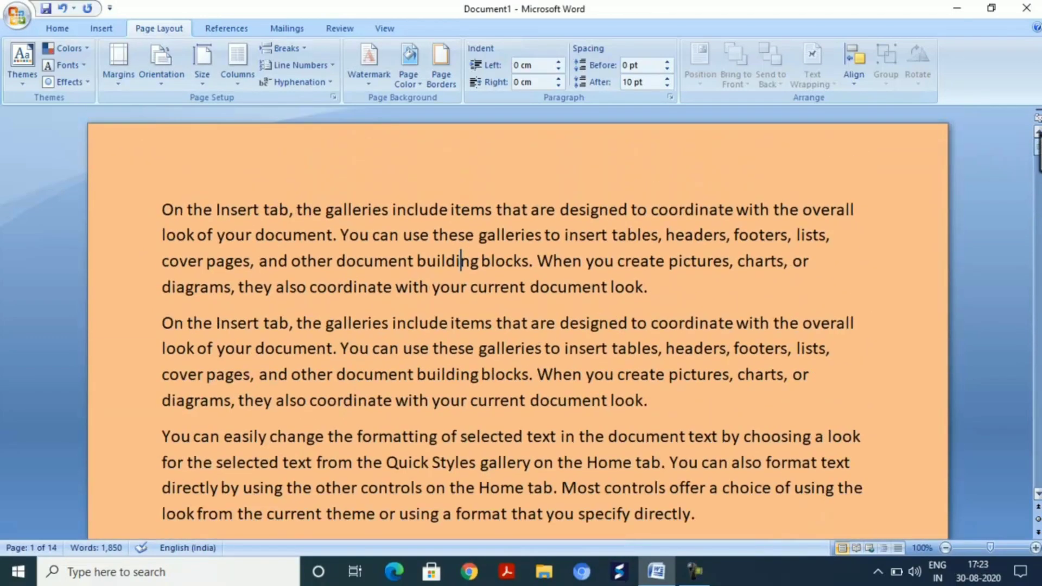
- Toggle the page orientation between Portrait and Landscape, finishing on Portrait
click(161, 70)
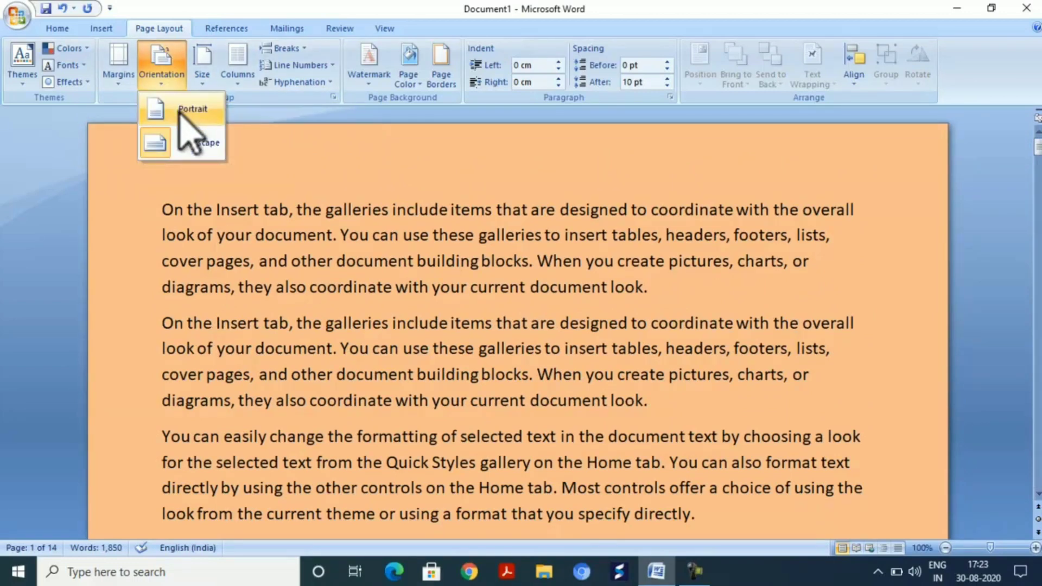
click(181, 107)
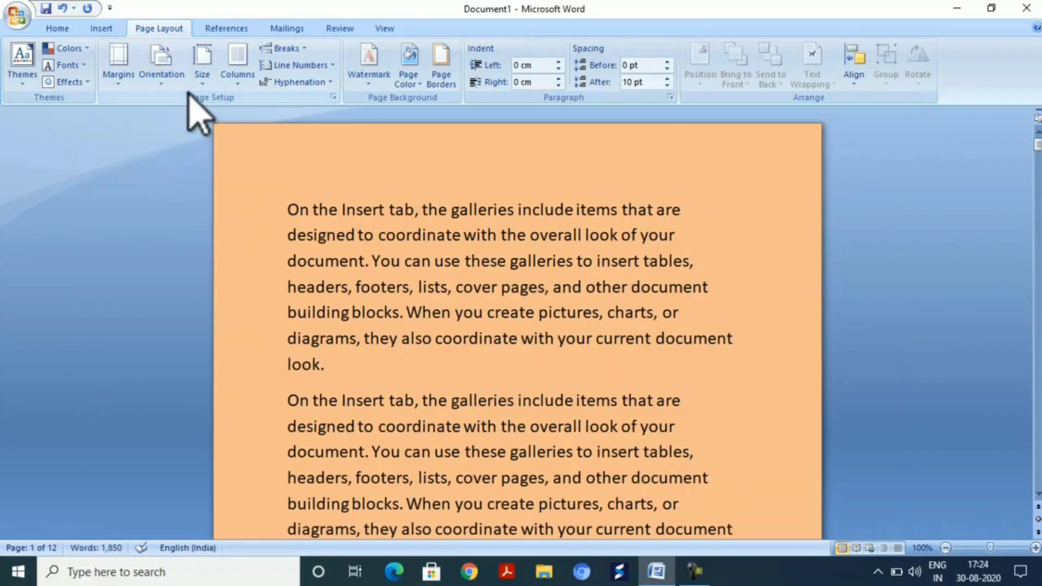
click(163, 82)
click(182, 142)
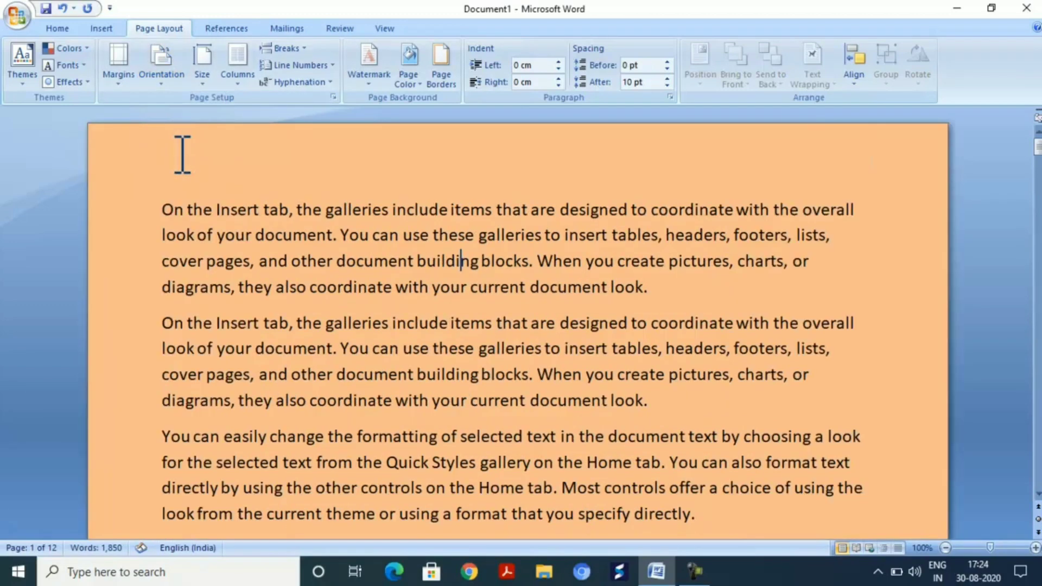
click(166, 85)
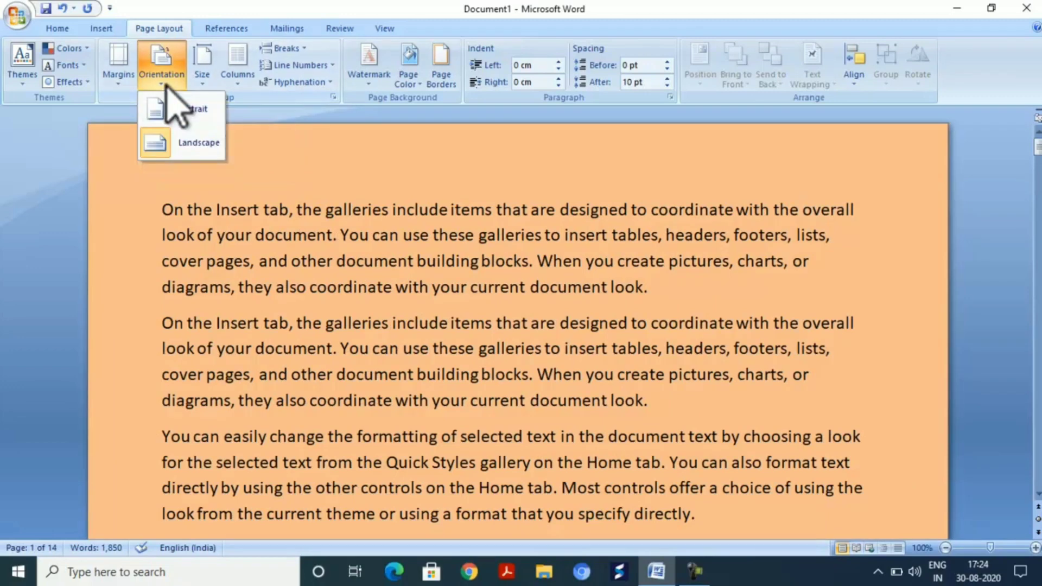
click(174, 108)
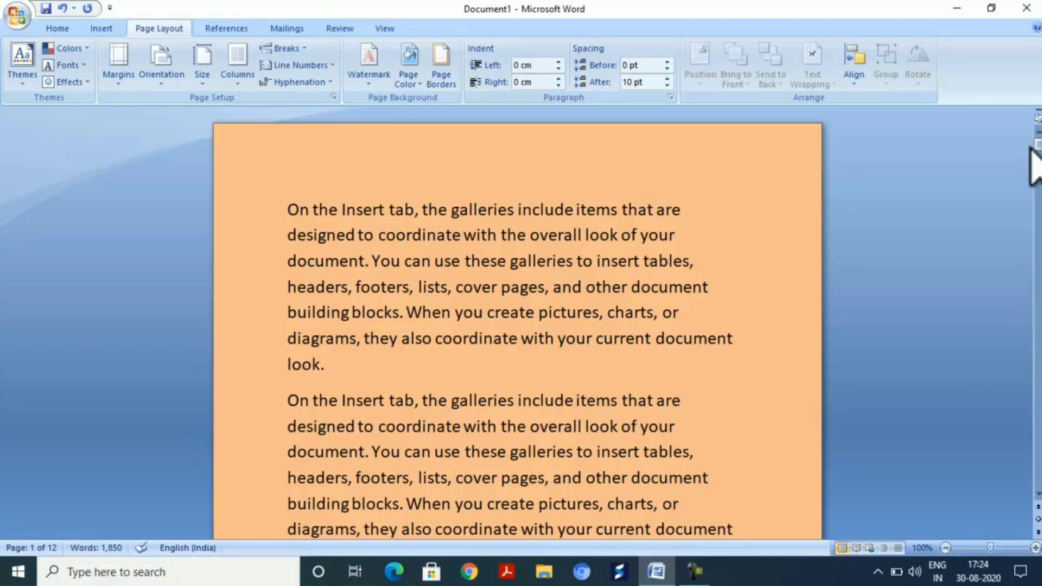
- Examine the blank margins around the text on the first page, including its bottom edge
drag(1037, 153, 1037, 162)
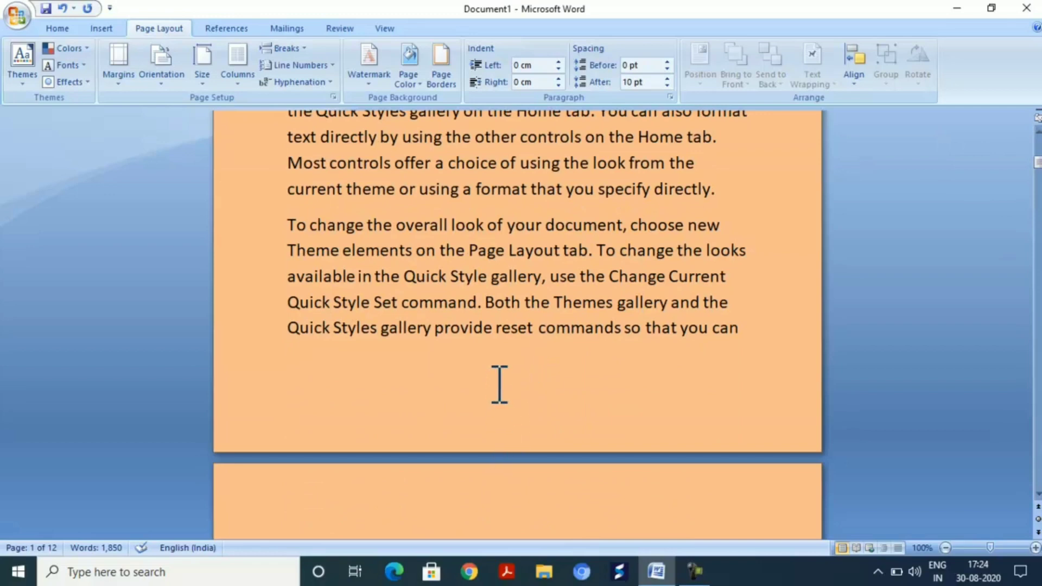
drag(1037, 163, 1037, 153)
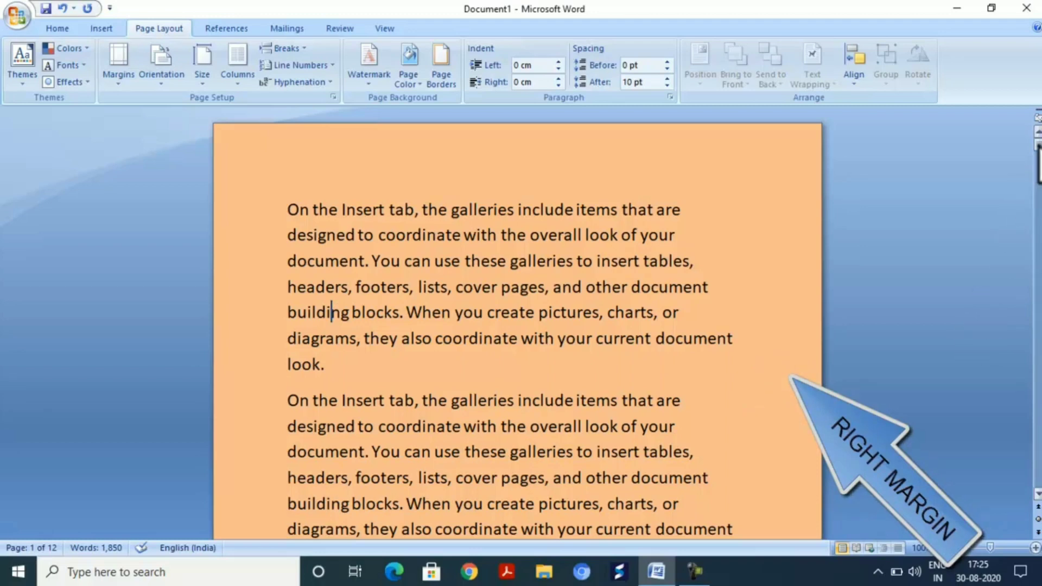
drag(1038, 145, 1038, 173)
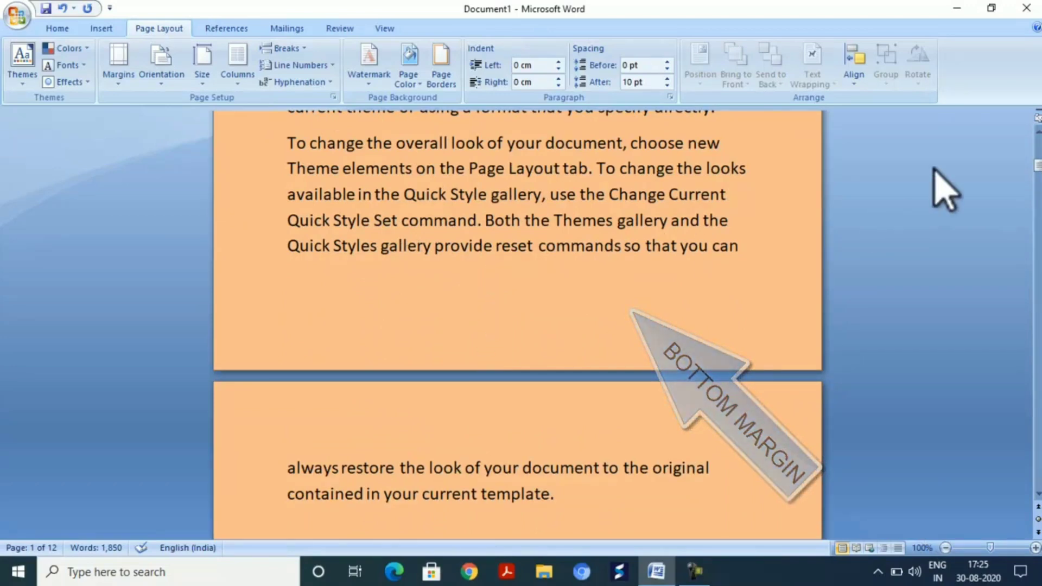
drag(1038, 169, 1038, 142)
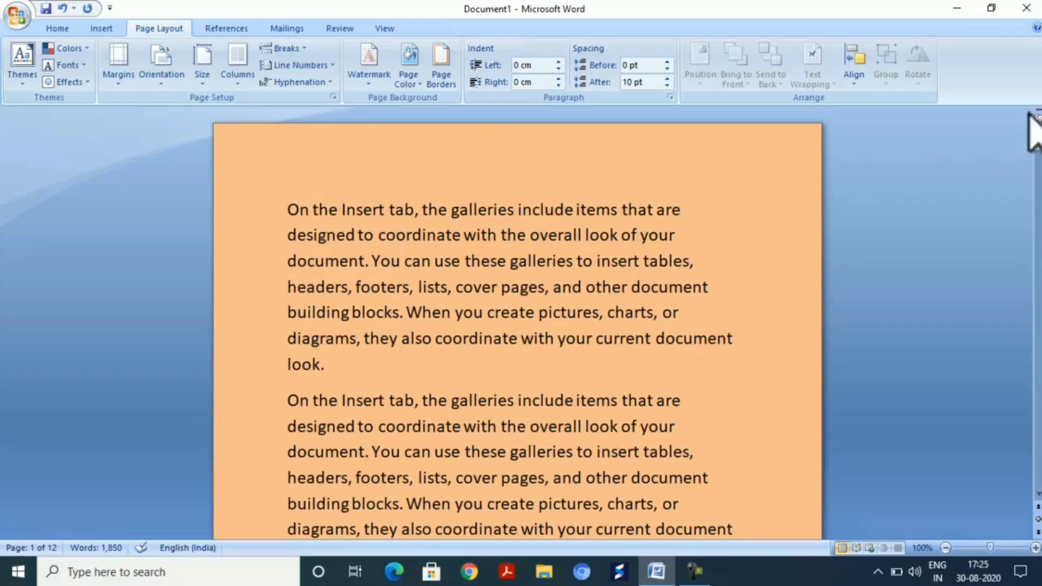
mouse_move(1032, 130)
mouse_down()
mouse_move(1038, 175)
mouse_move(1038, 143)
mouse_up()
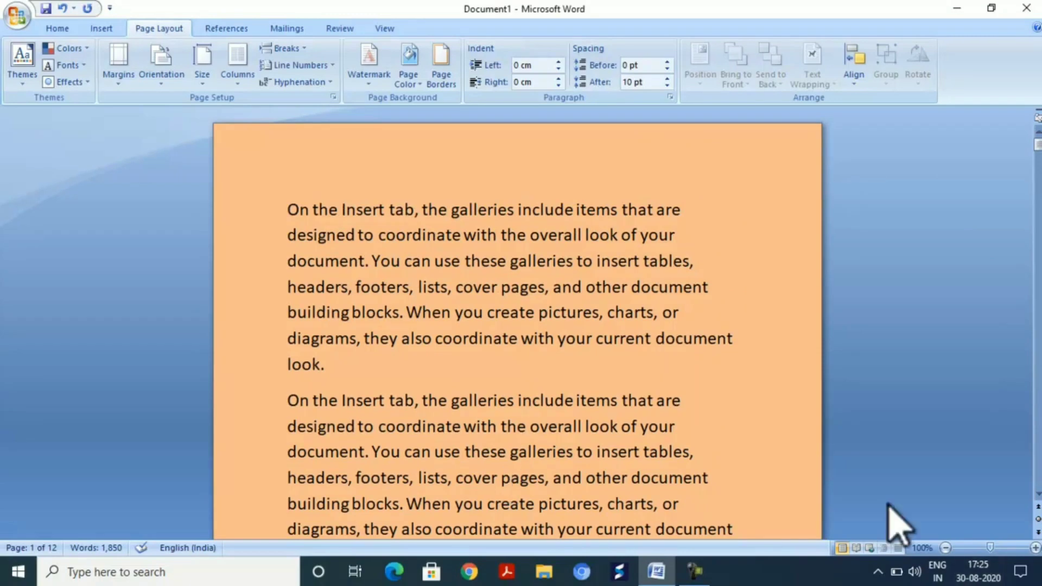
- Apply the Narrow margin preset to the document and replace it with the Moderate preset
click(118, 81)
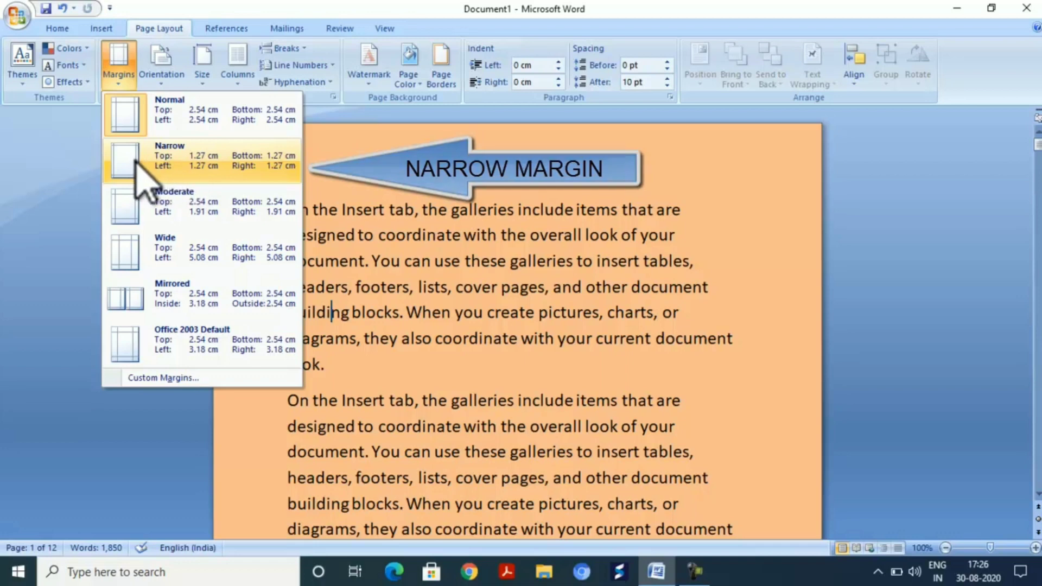
click(202, 179)
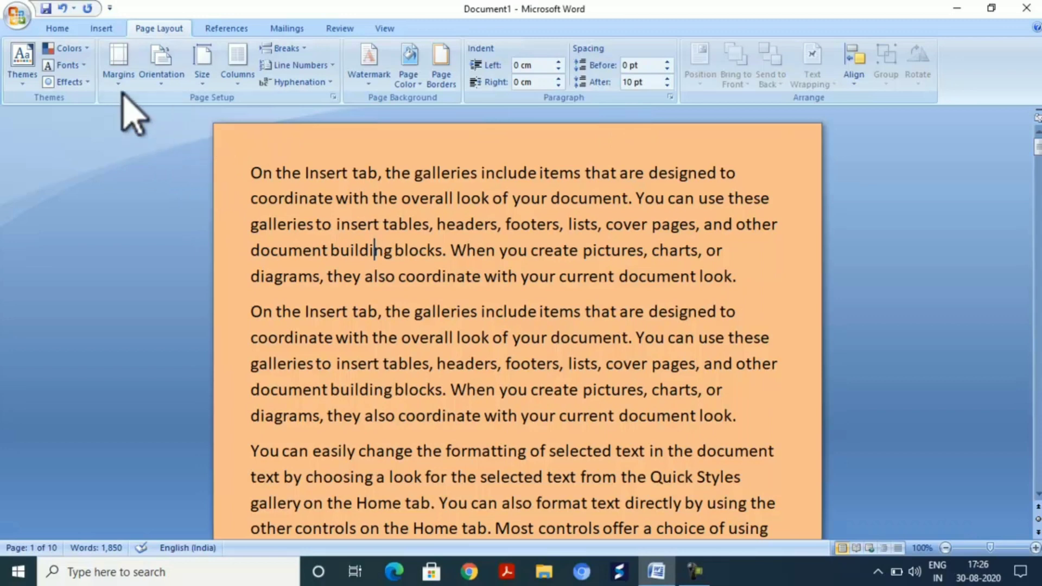
click(118, 76)
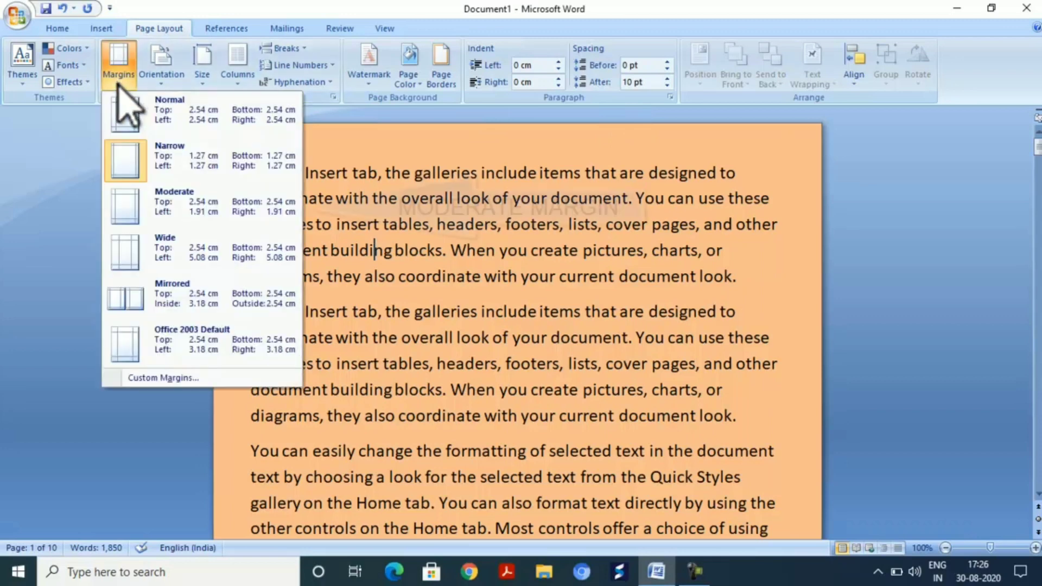
click(186, 203)
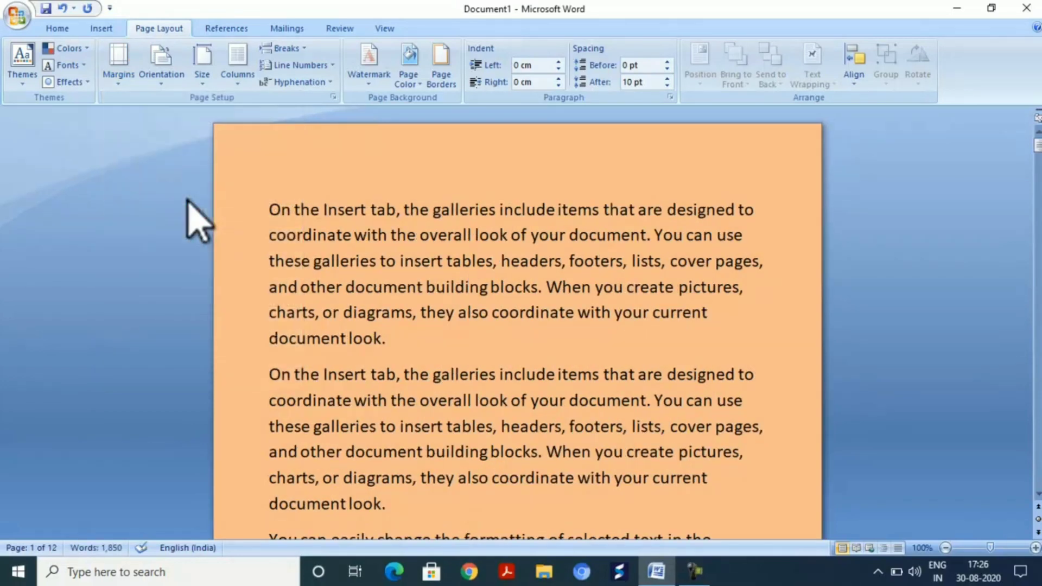
- Apply the Wide margin preset to the document and return to the Normal preset
click(119, 86)
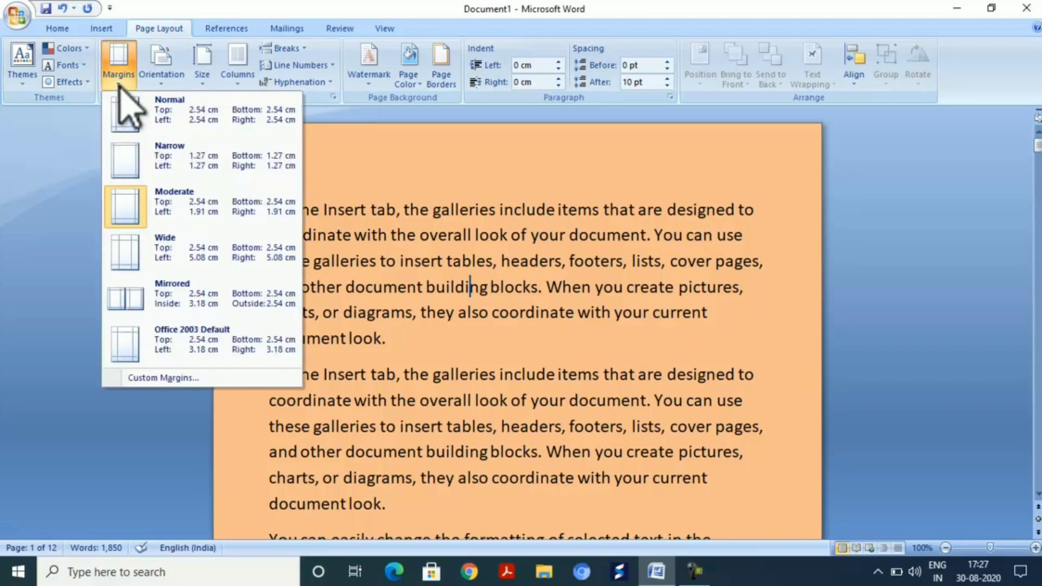
click(161, 253)
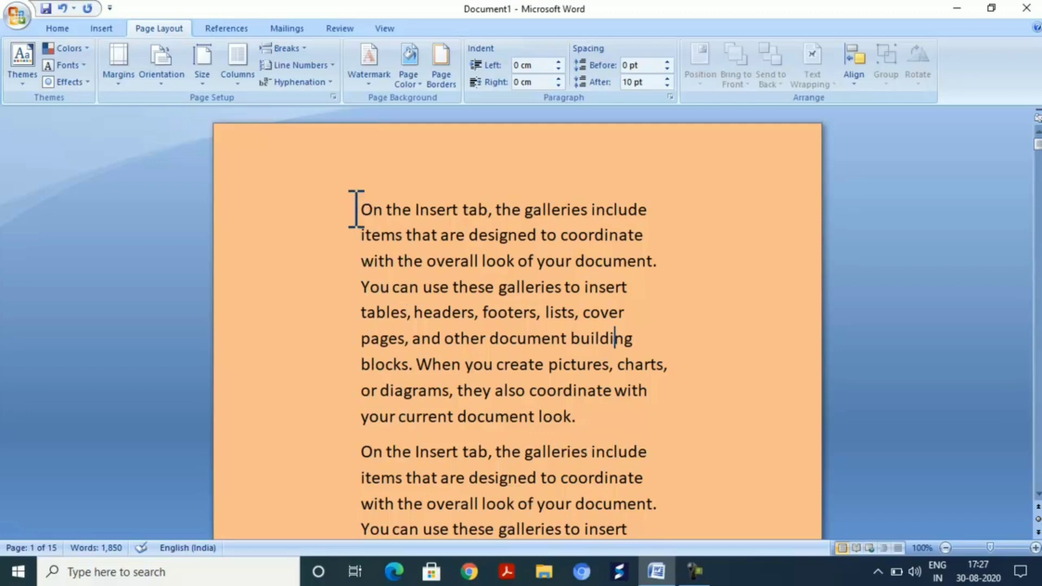
click(131, 82)
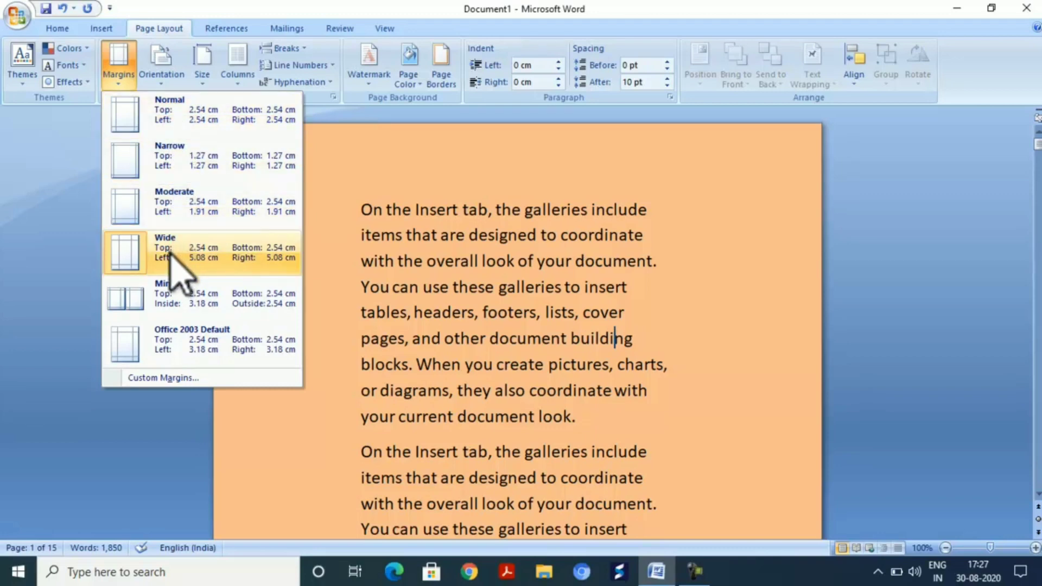
click(182, 128)
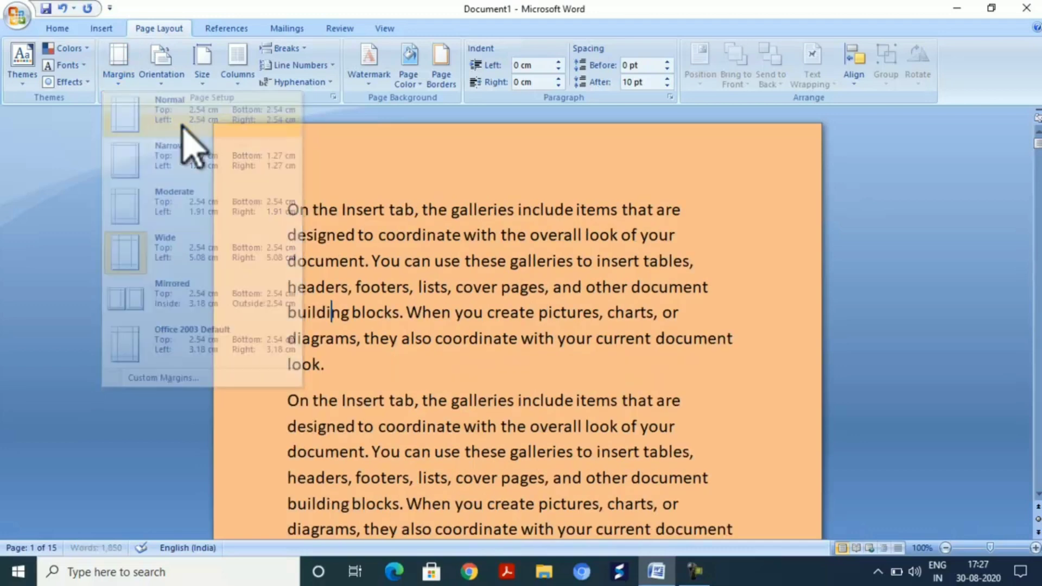
- Apply the Narrow margins once more and switch the document to Moderate margins
click(121, 81)
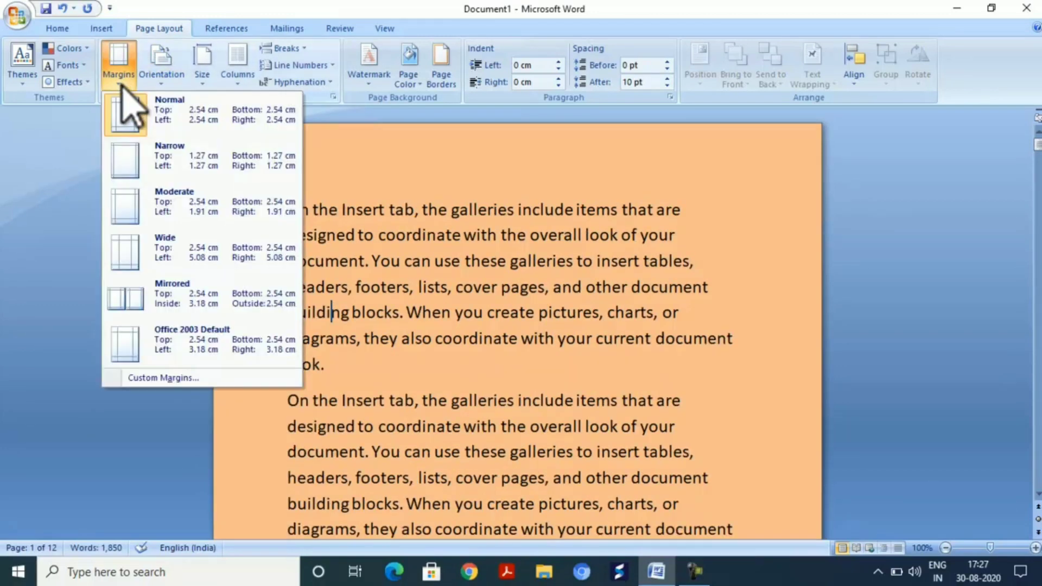
click(164, 164)
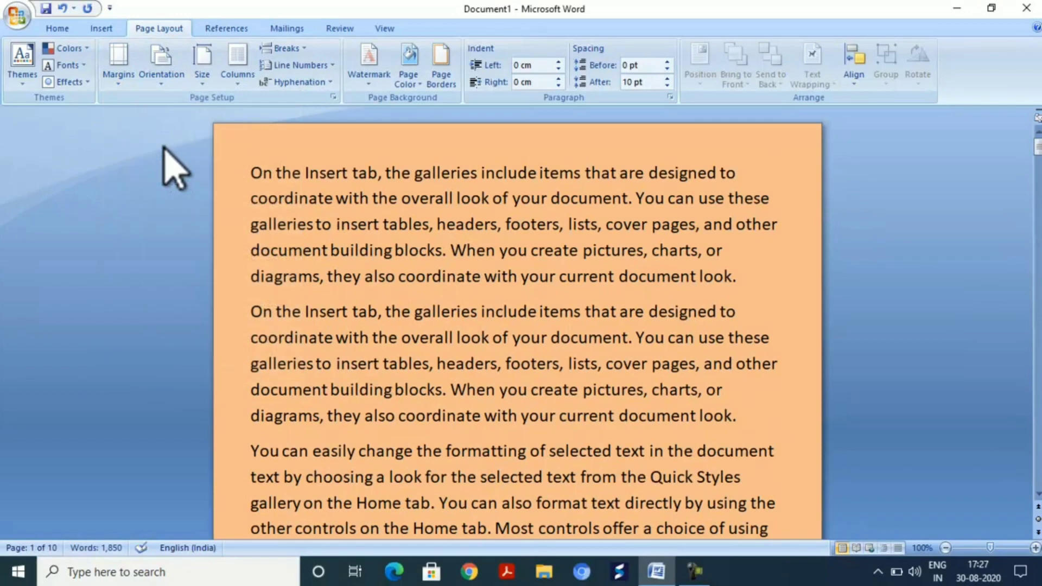
click(119, 84)
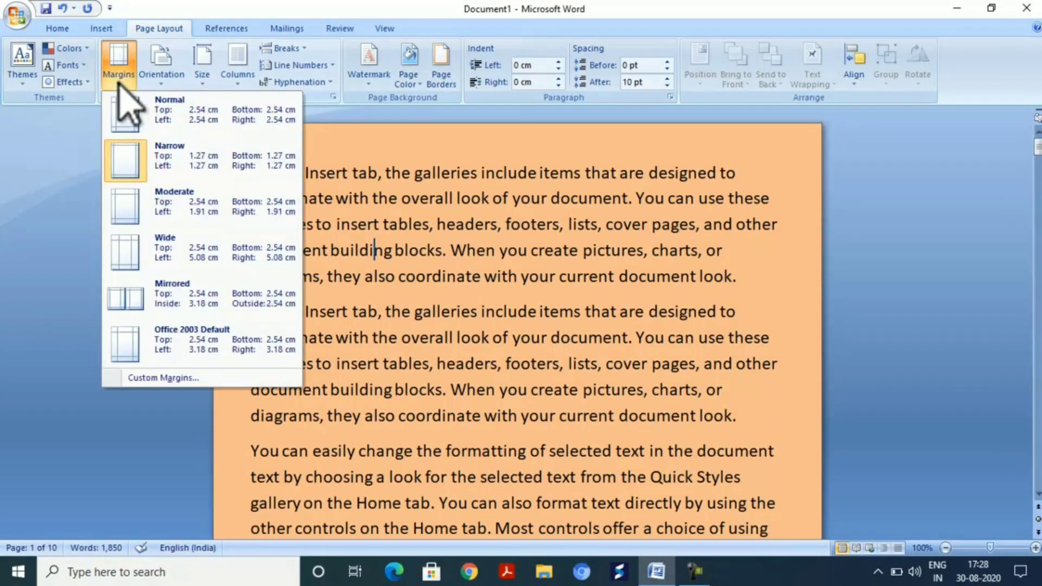
click(184, 217)
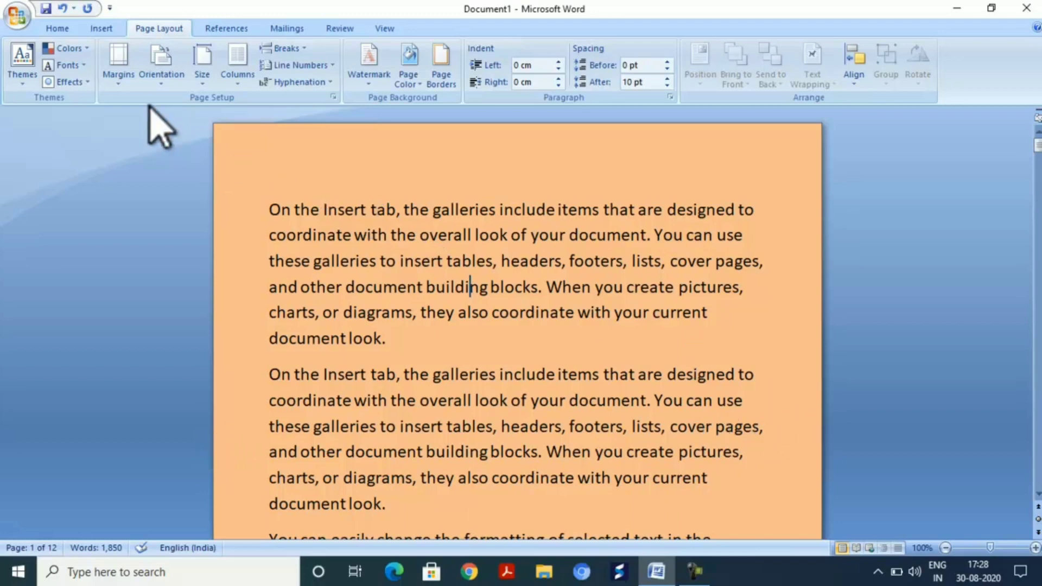
- Apply the Wide margin preset, with 5.08 cm left and right margins, to the document
click(117, 70)
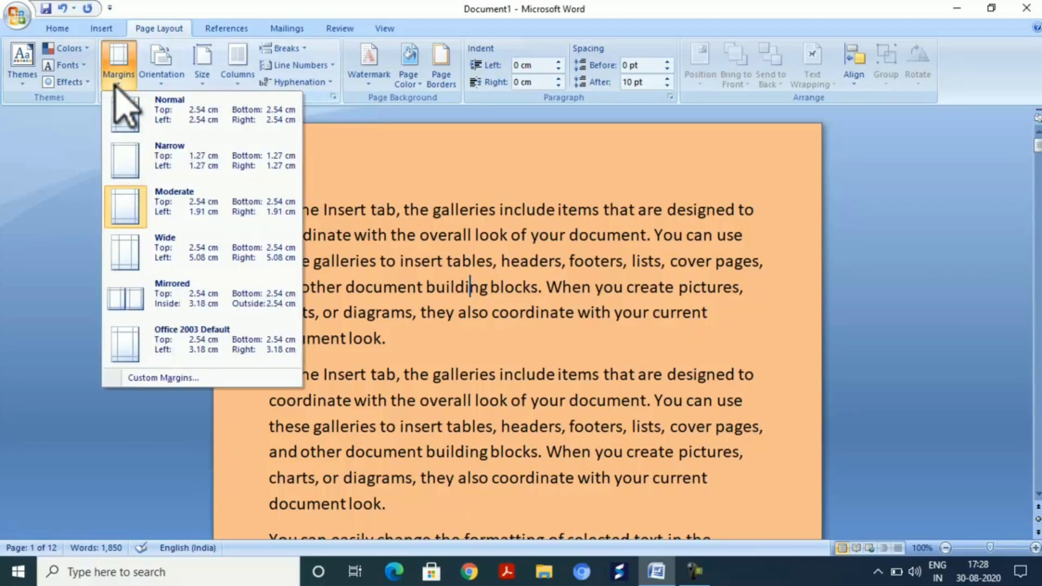
click(158, 260)
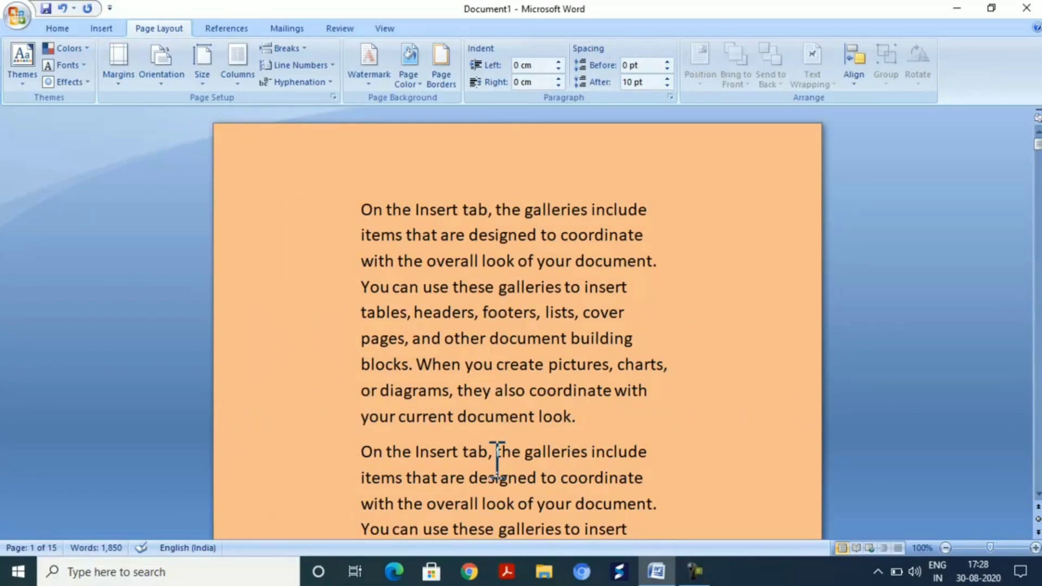
- Open the custom margin settings for the whole document and set the top margin to 3.2 cm
click(118, 70)
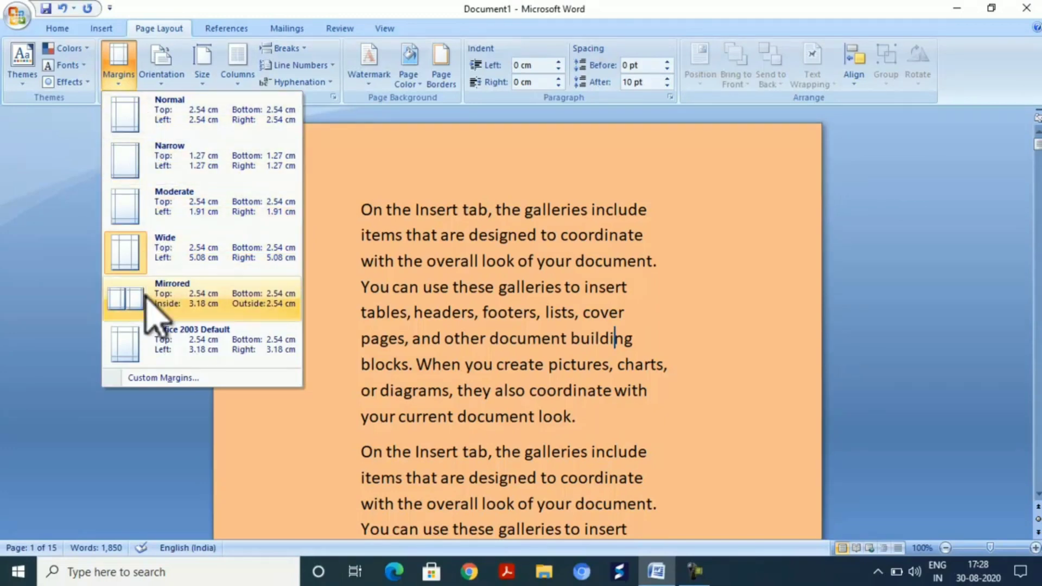
click(170, 378)
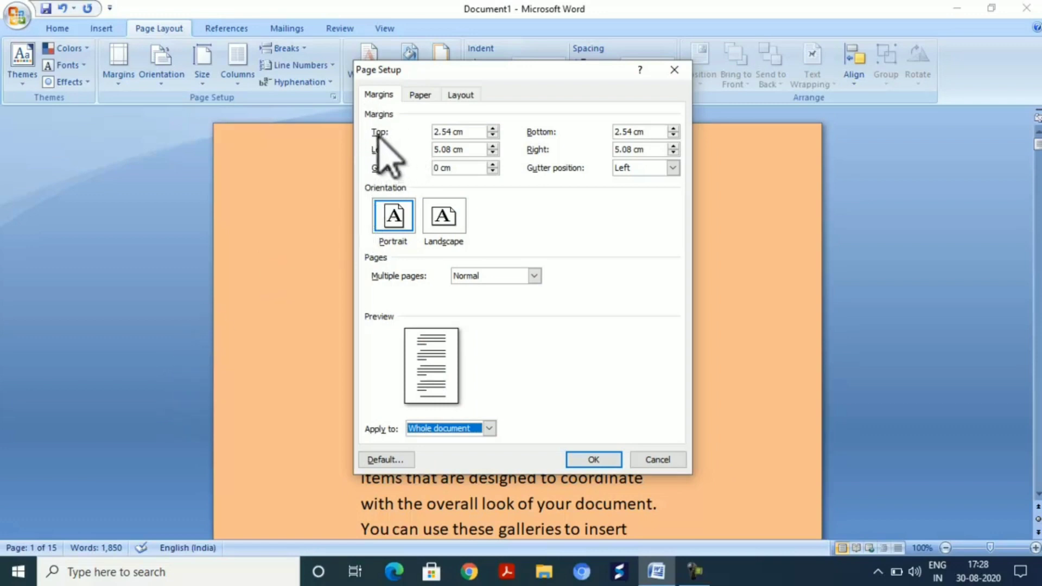
click(493, 136)
click(493, 136)
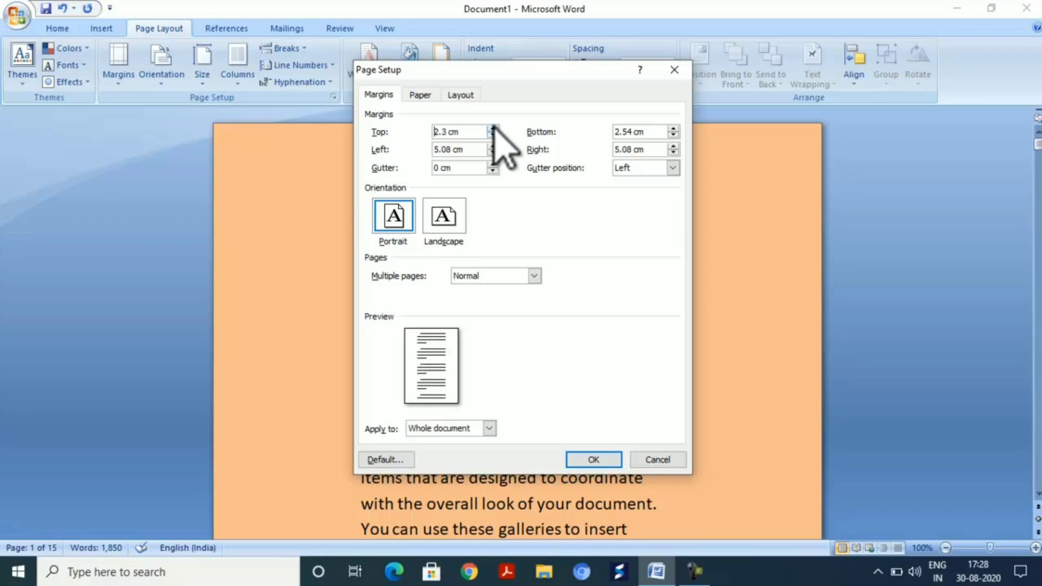
click(493, 128)
click(493, 128)
click(493, 128)
click(494, 128)
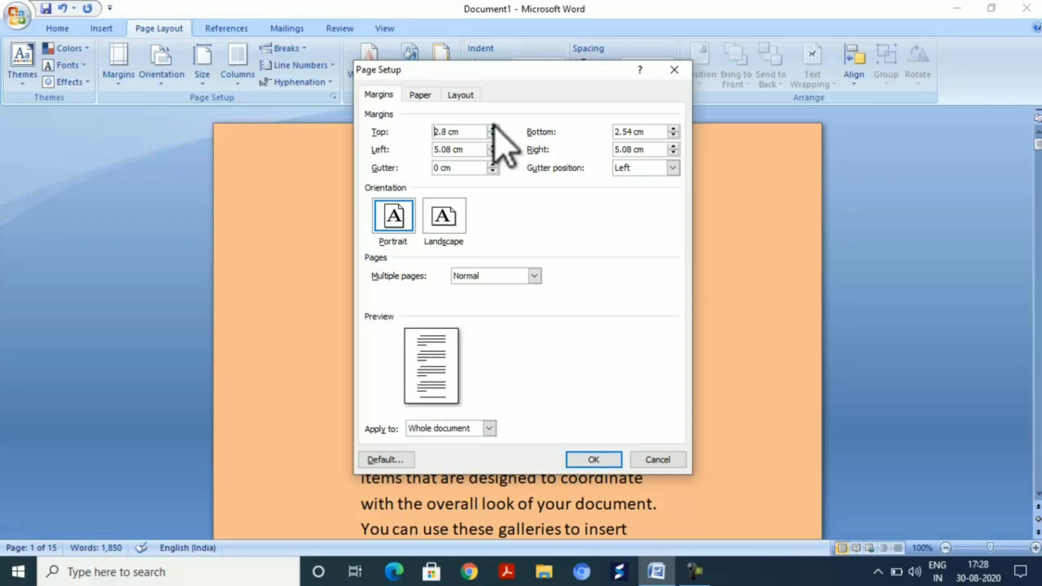
click(493, 128)
click(493, 128)
click(494, 128)
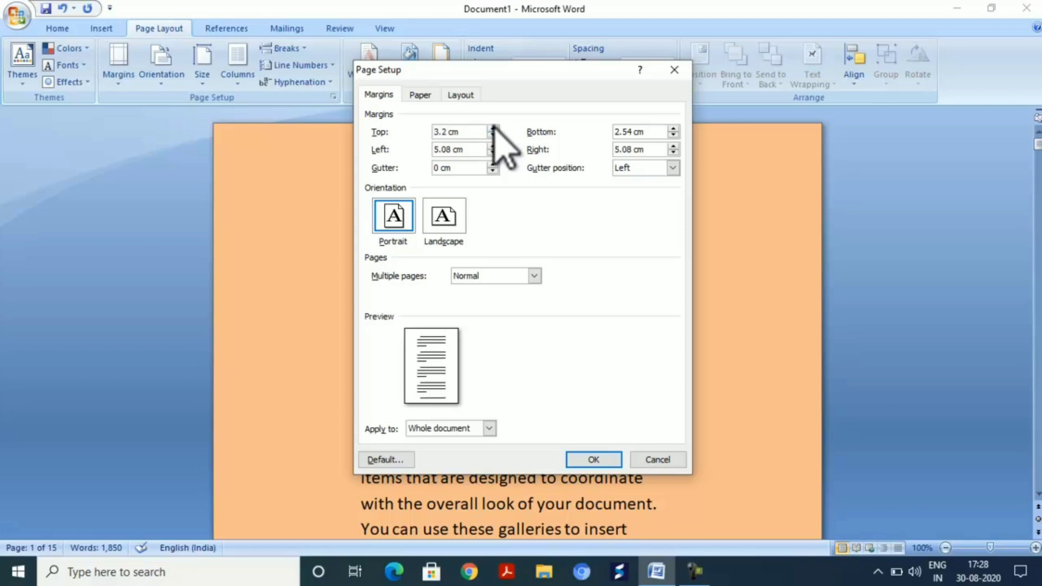
- Set the document's bottom margin to 2.8 cm
click(672, 135)
click(674, 135)
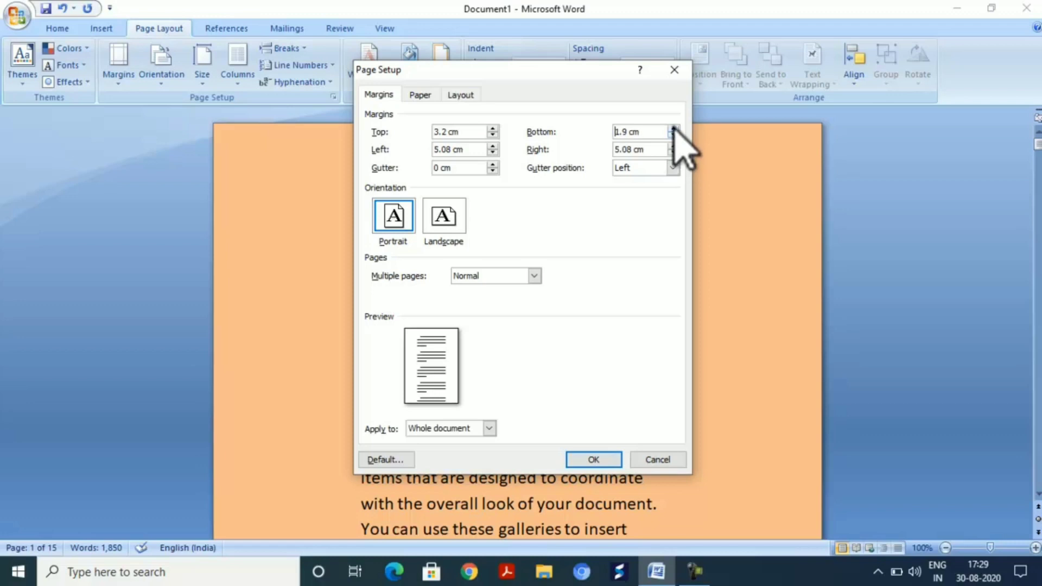
click(673, 128)
click(673, 128)
click(673, 128)
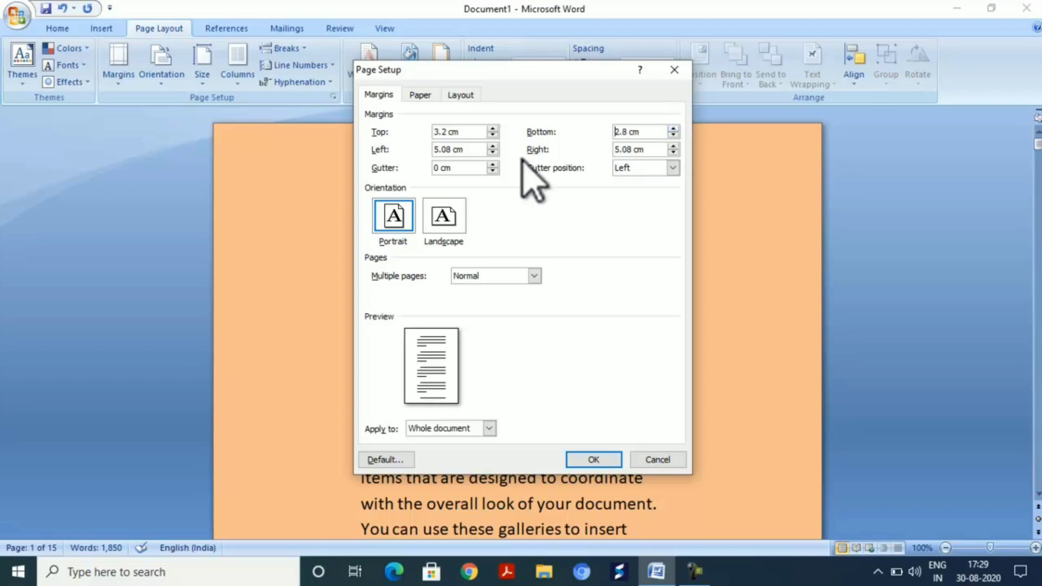
- Reduce the document's left margin to 3.9 cm
click(492, 153)
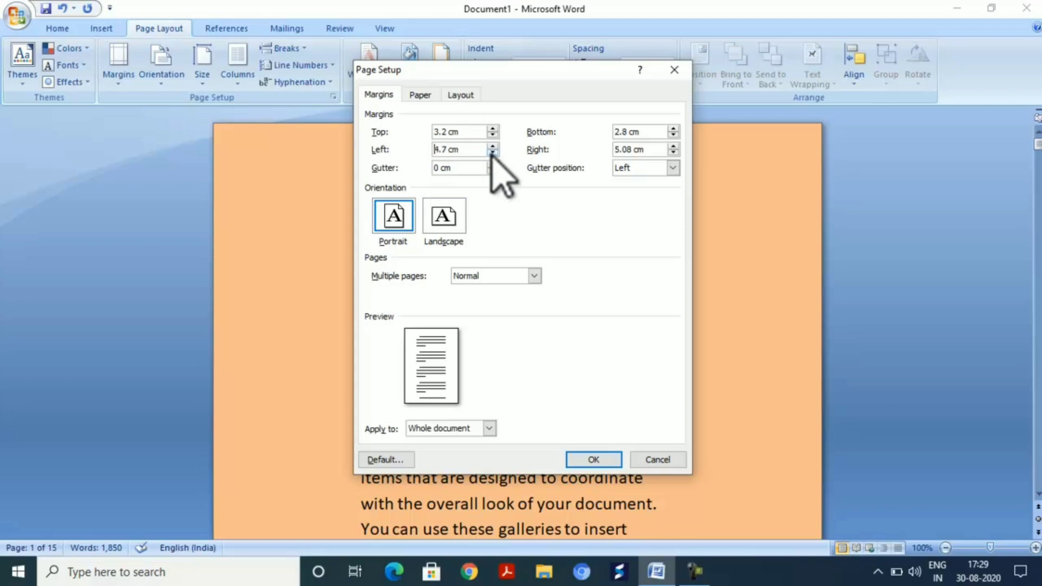
click(492, 153)
click(492, 152)
click(492, 153)
click(493, 153)
click(492, 152)
- Reduce the right margin to 3.9 cm and apply the custom margins to the whole document
click(673, 153)
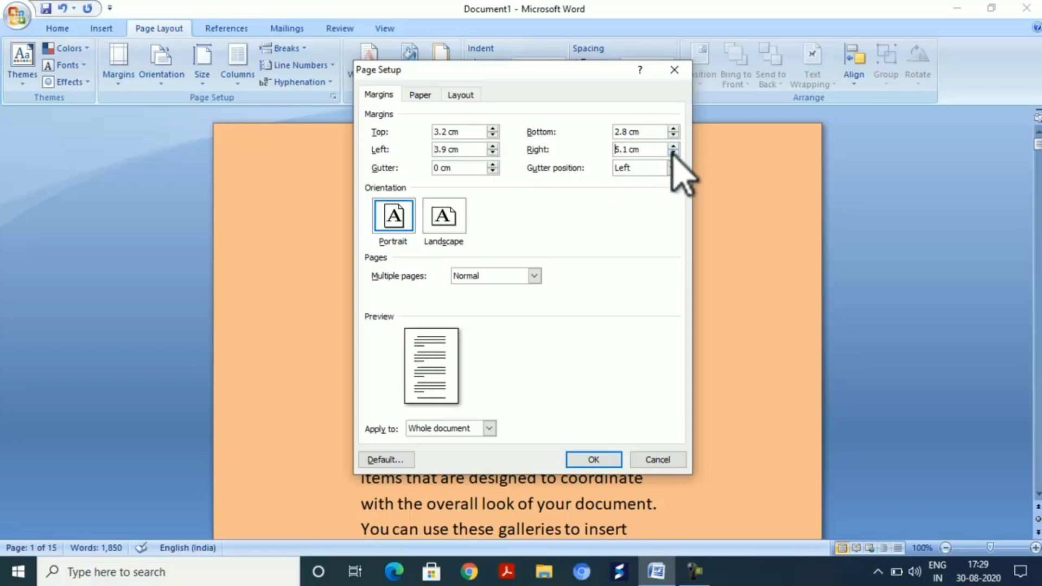
click(673, 153)
click(673, 153)
click(587, 463)
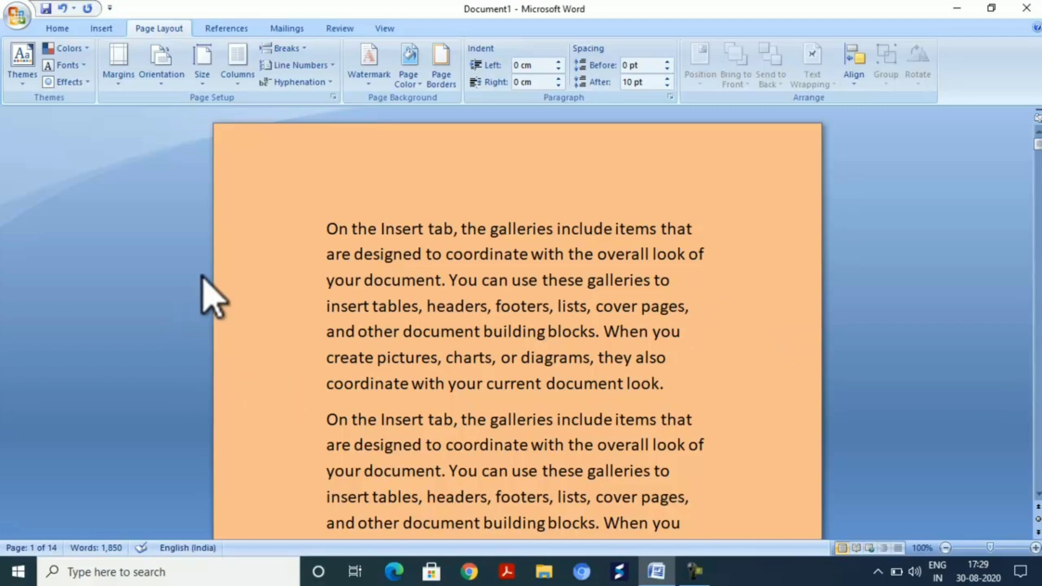
click(118, 76)
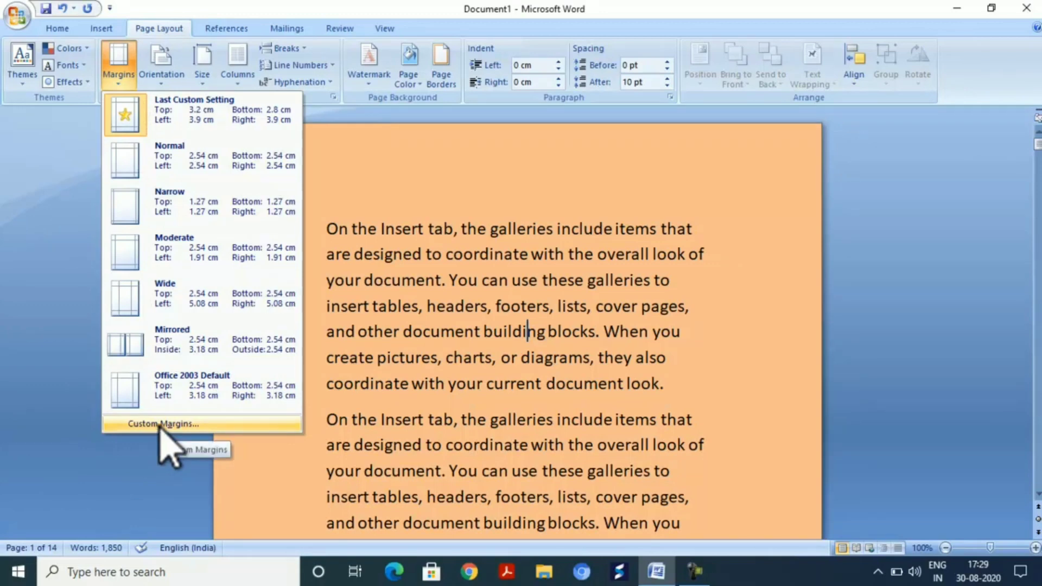
click(244, 466)
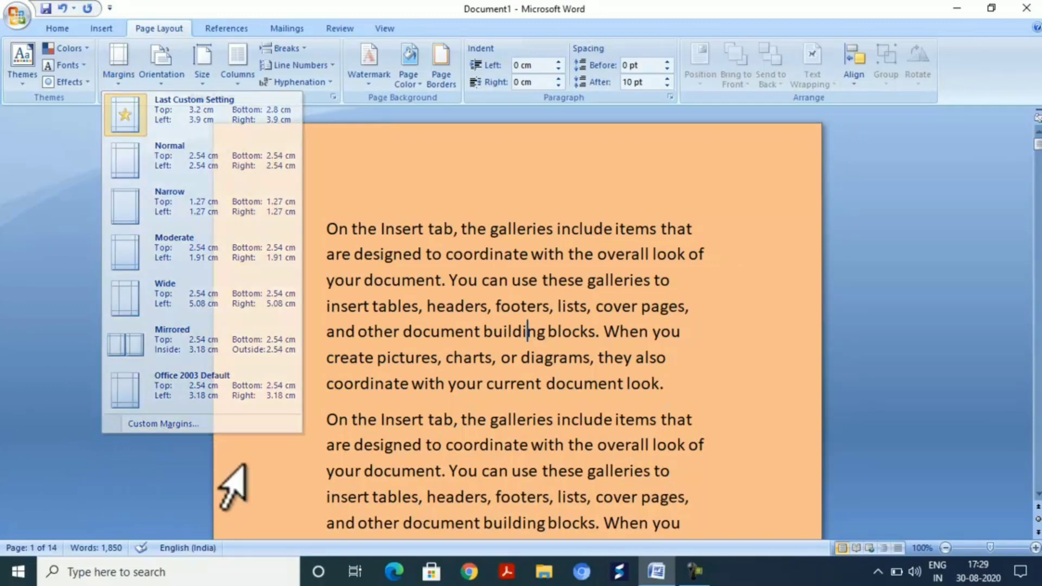